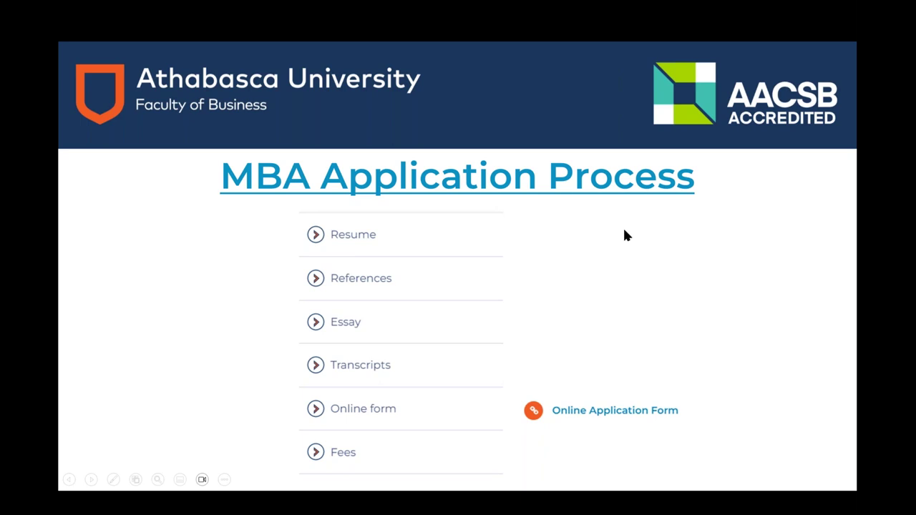
- Open the MBA Application Process link from the presentation slide and switch to the web page in the browser
click(554, 201)
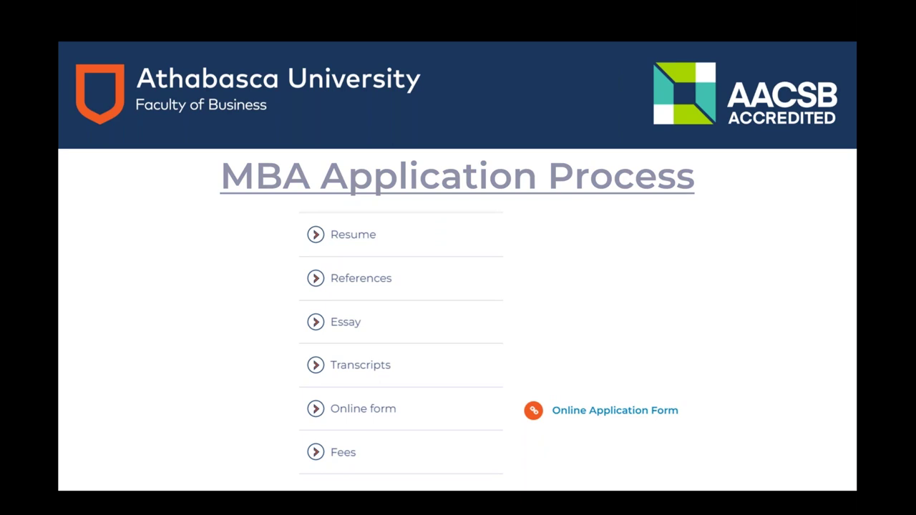
click(544, 148)
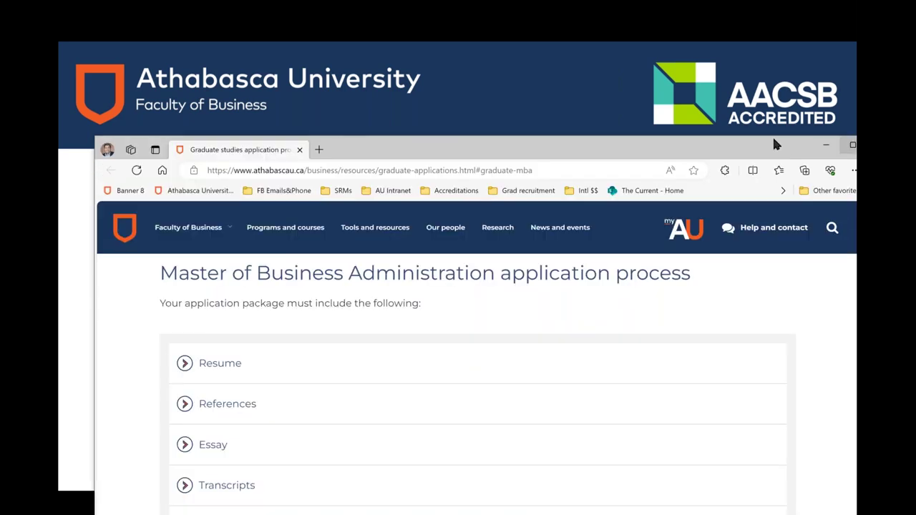
key(alt+Tab)
- Review the Resume and References requirements of the MBA application package, expanding and collapsing each section
click(528, 225)
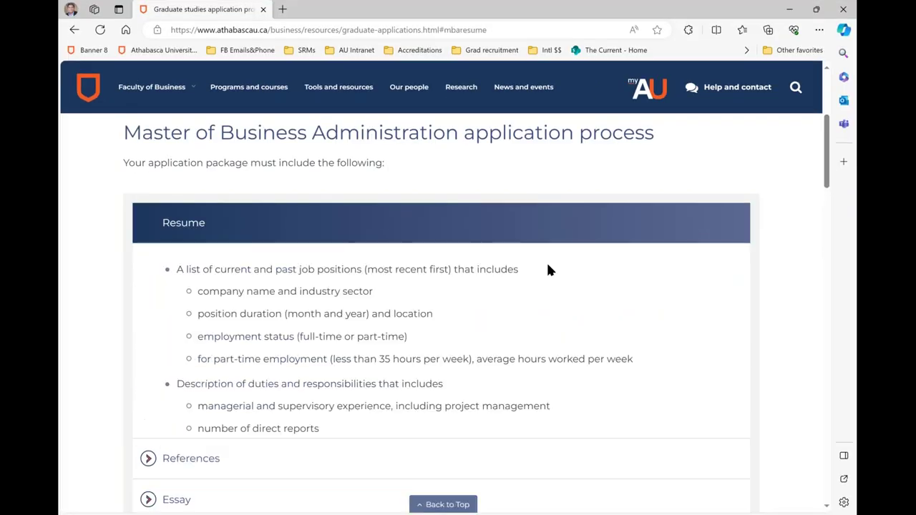
scroll(578, 272, down, 2)
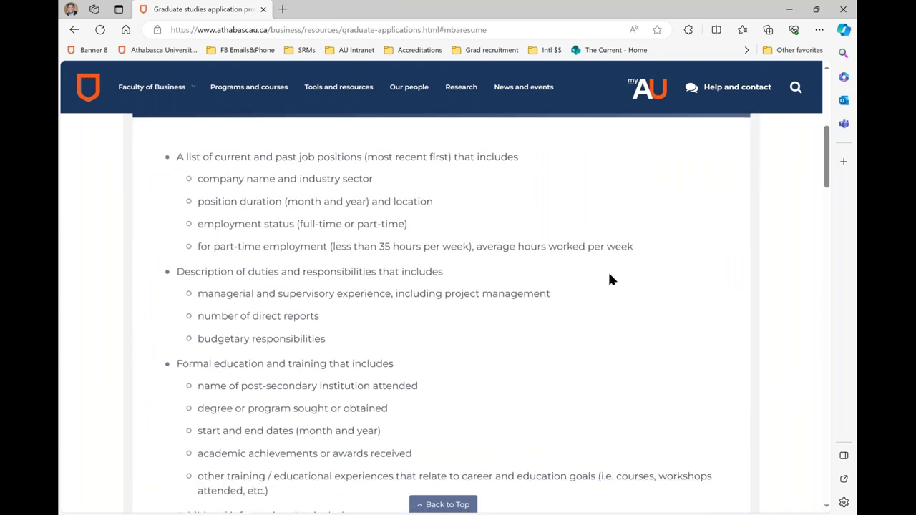
scroll(609, 279, up, 1)
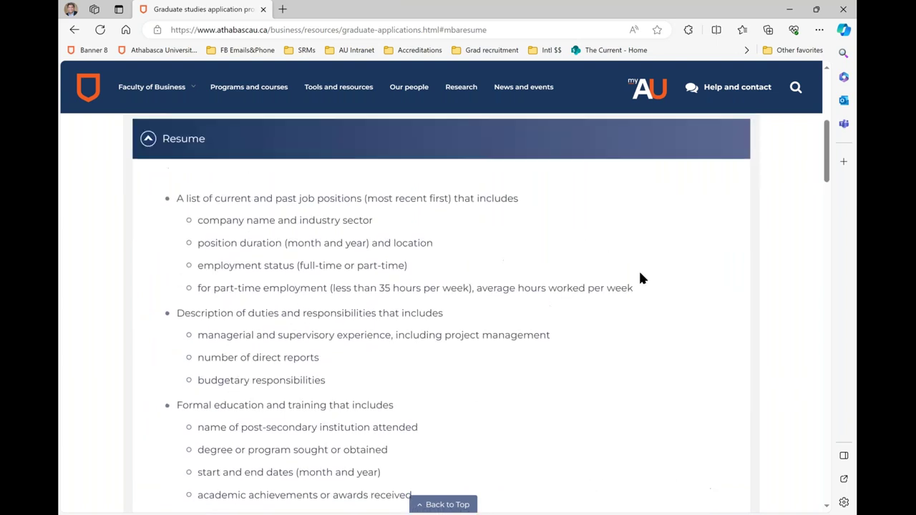
click(148, 142)
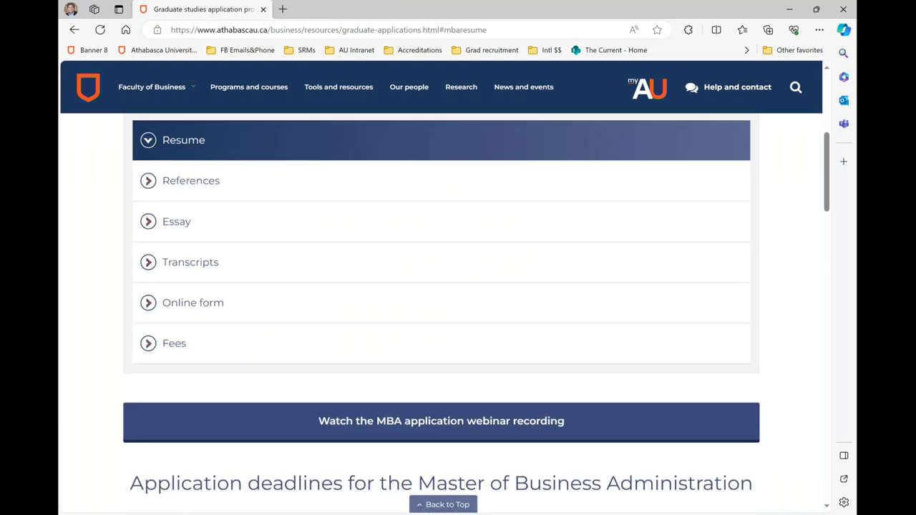
click(192, 180)
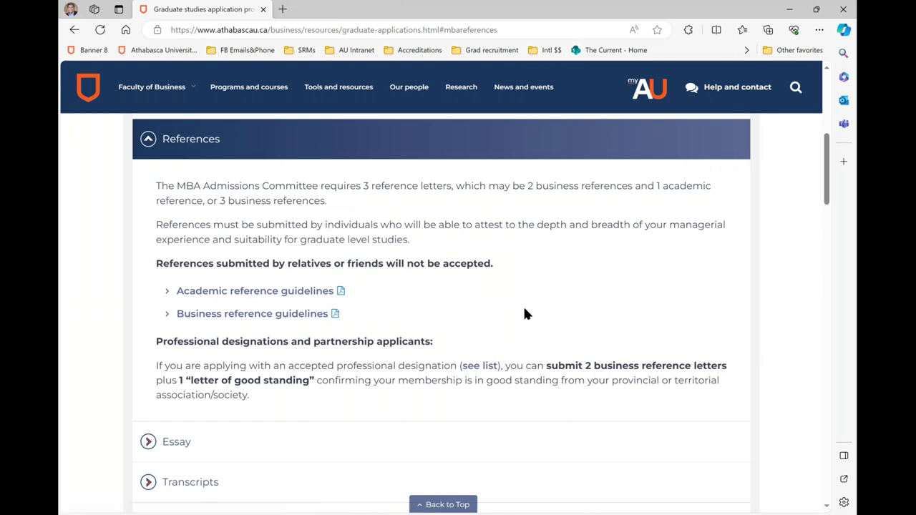
click(152, 144)
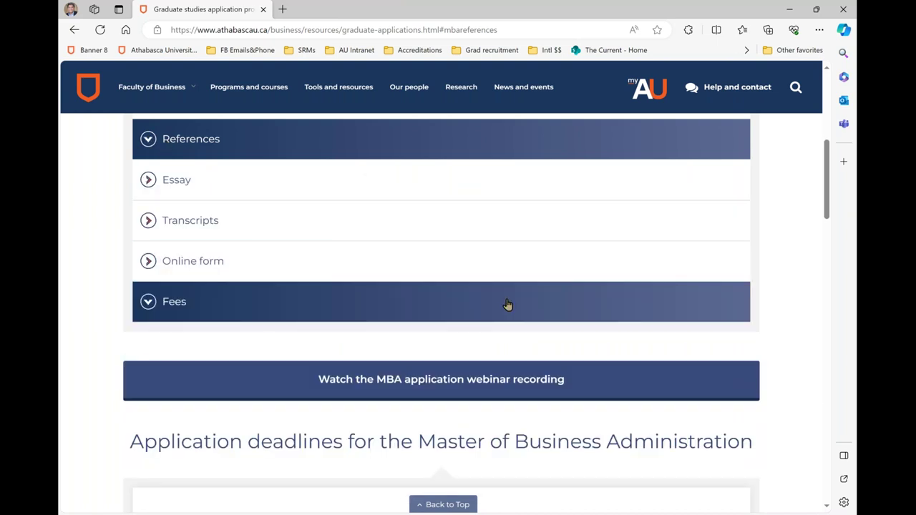
- Highlight the March 15, 2024 deadline for the May 2024 start and open the graduate and MBA application sign-in page
scroll(508, 305, down, 3)
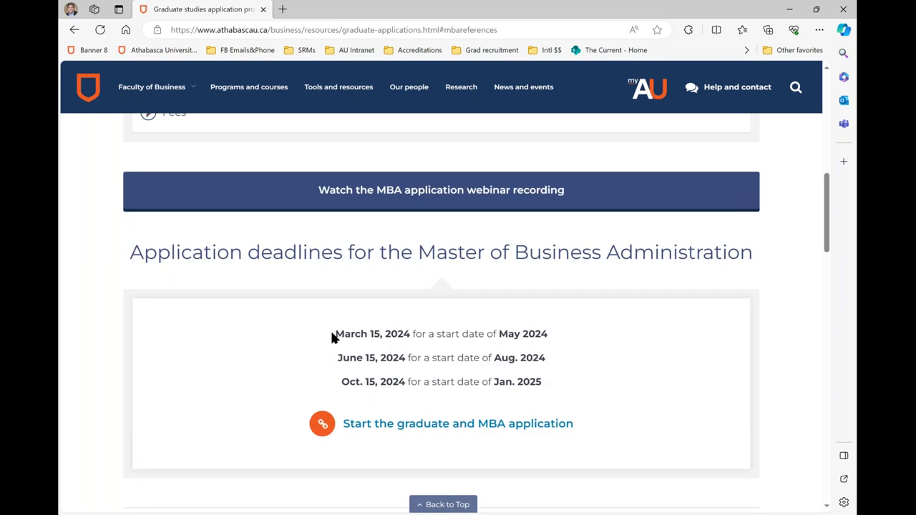
drag(336, 333, 548, 333)
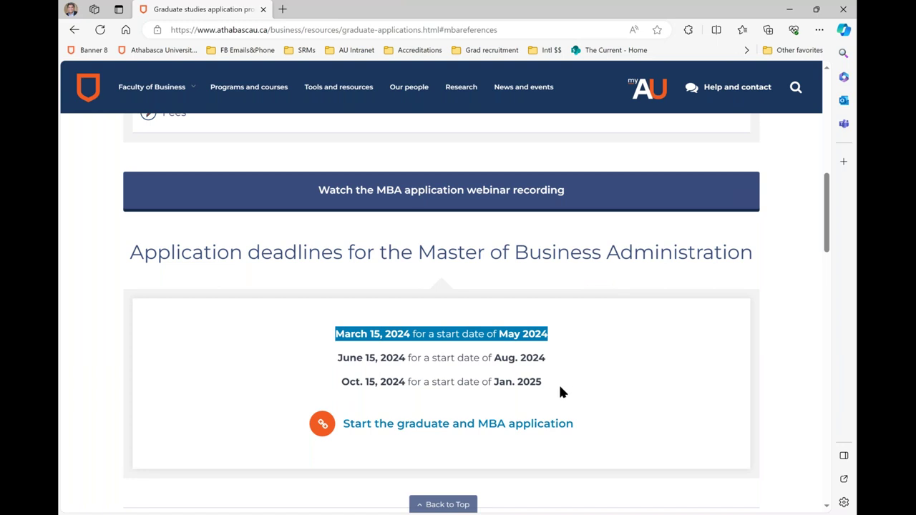
click(538, 429)
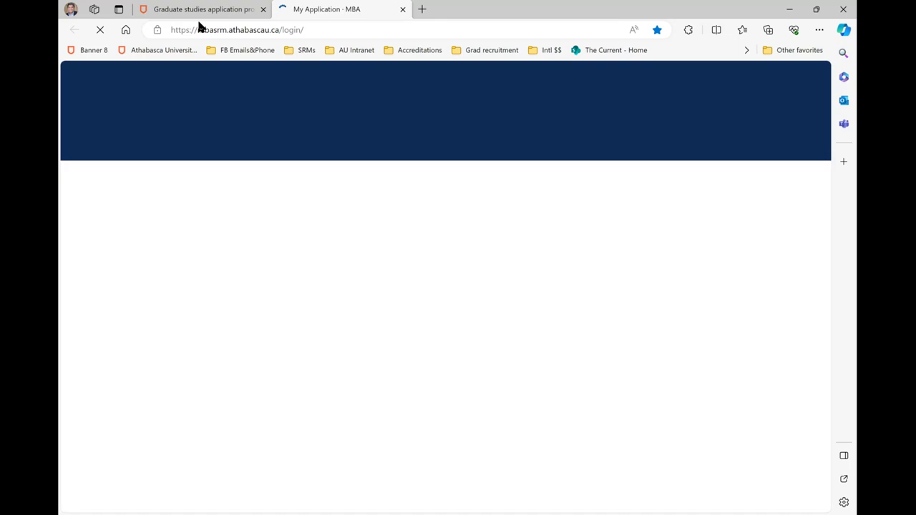
click(201, 29)
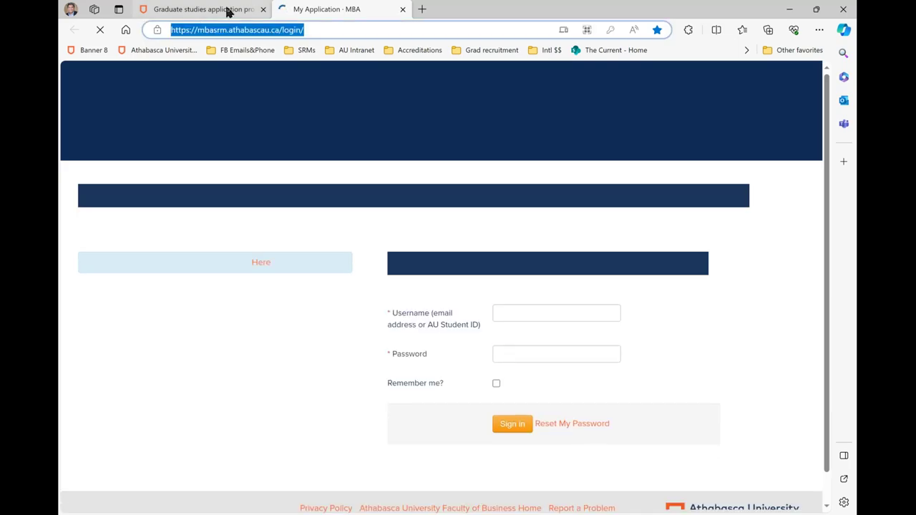
click(228, 10)
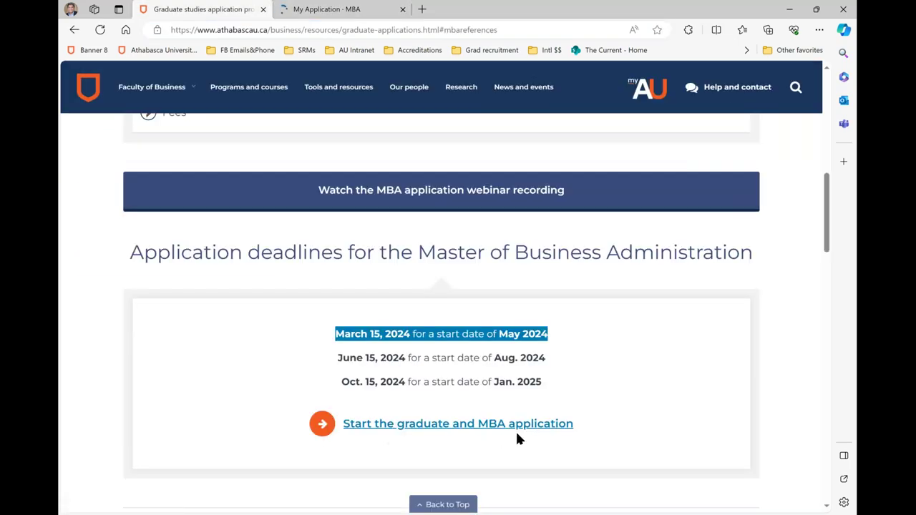
click(344, 8)
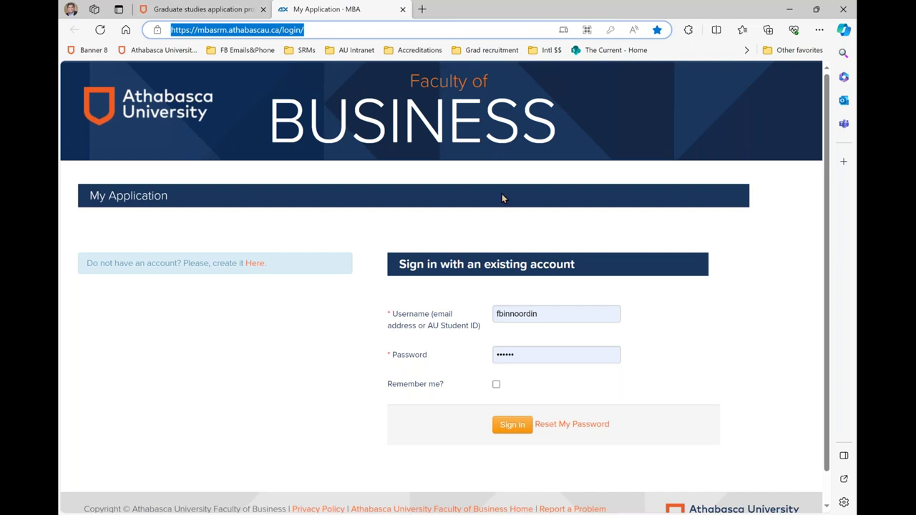
- Sign in with the prefilled account and open the incomplete Master of Business Administration - MBA application
click(507, 427)
click(507, 428)
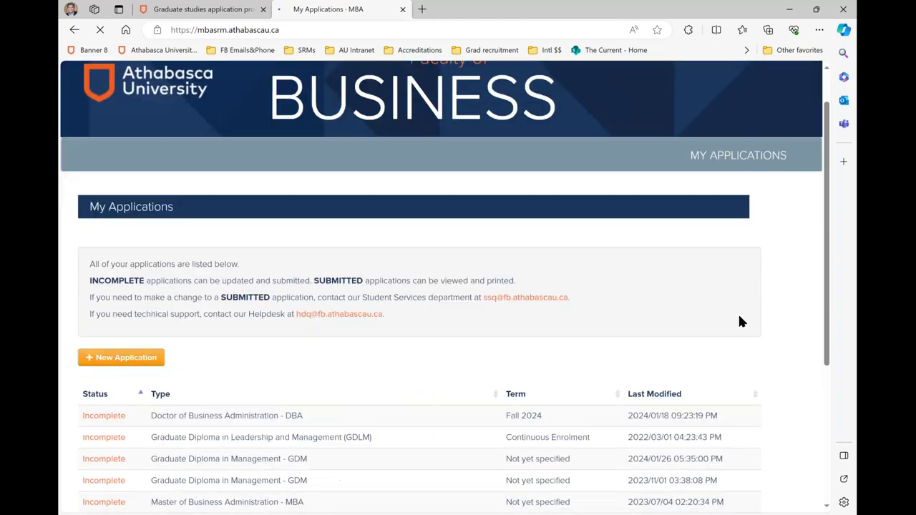
scroll(741, 322, down, 2)
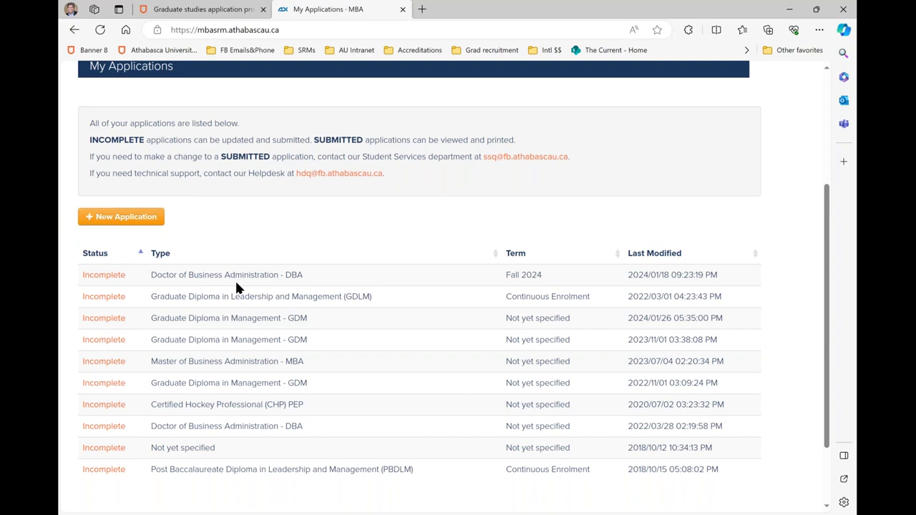
click(112, 363)
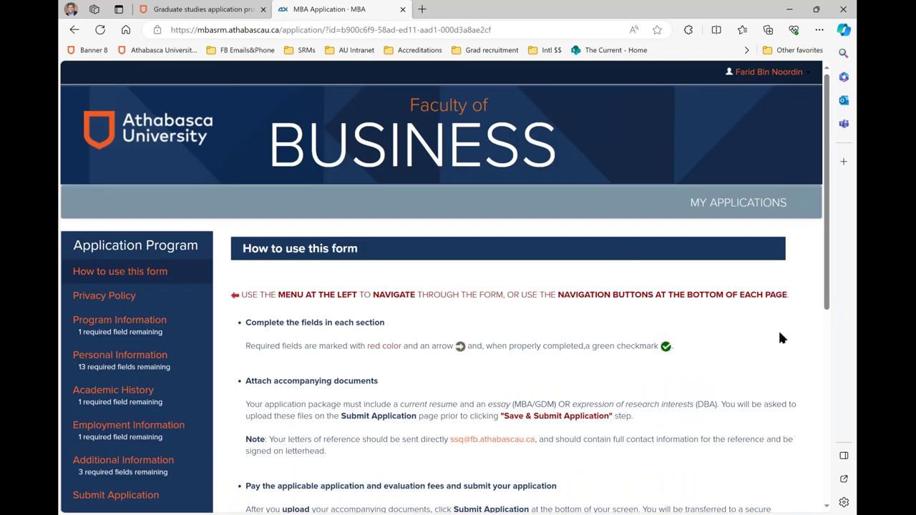
- Read the instructions for using the form, and save and advance past the Privacy Policy to the Program Information section
scroll(781, 338, down, 3)
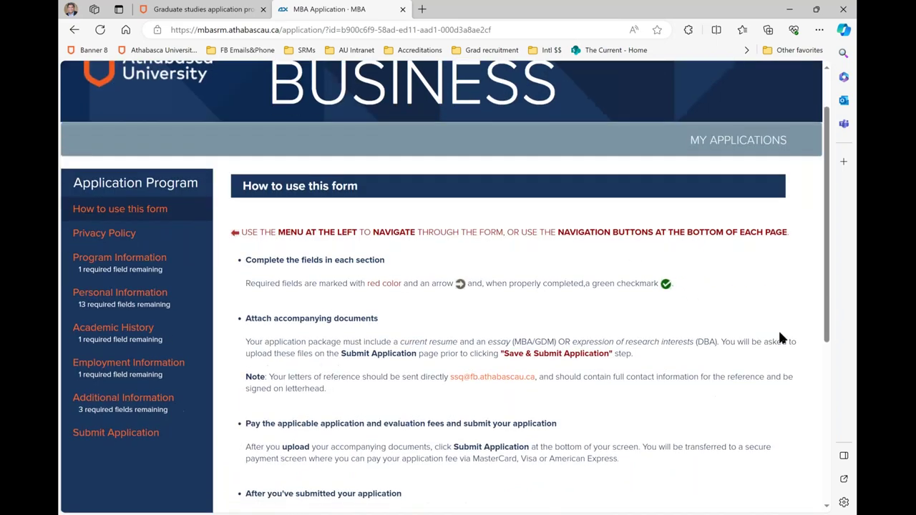
scroll(780, 338, down, 3)
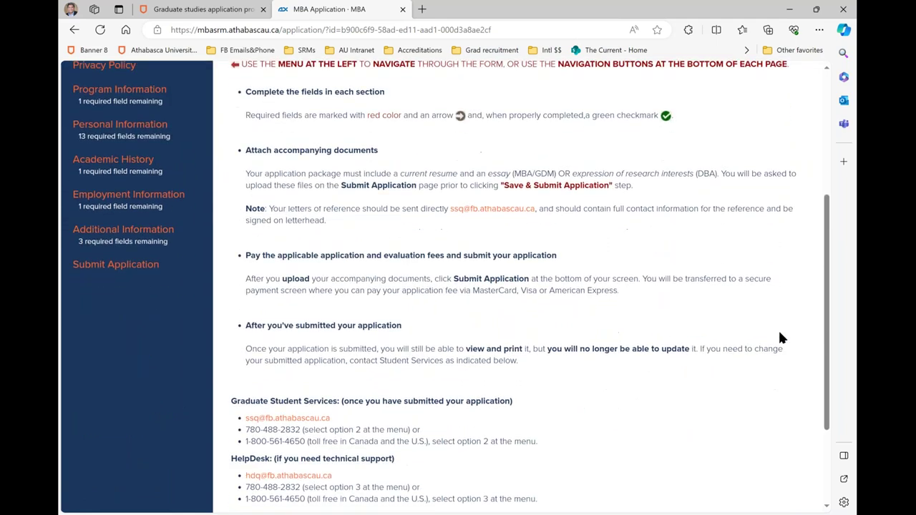
scroll(600, 347, up, 4)
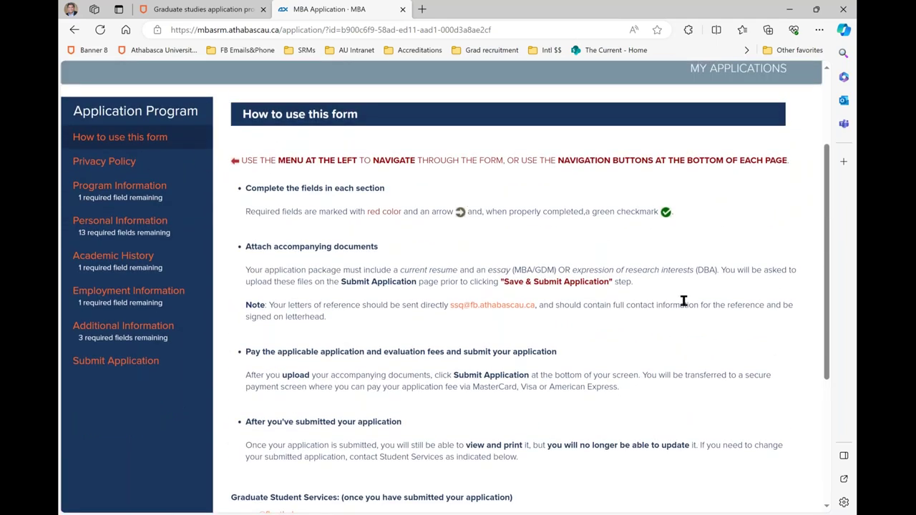
scroll(682, 299, down, 1)
scroll(509, 221, down, 2)
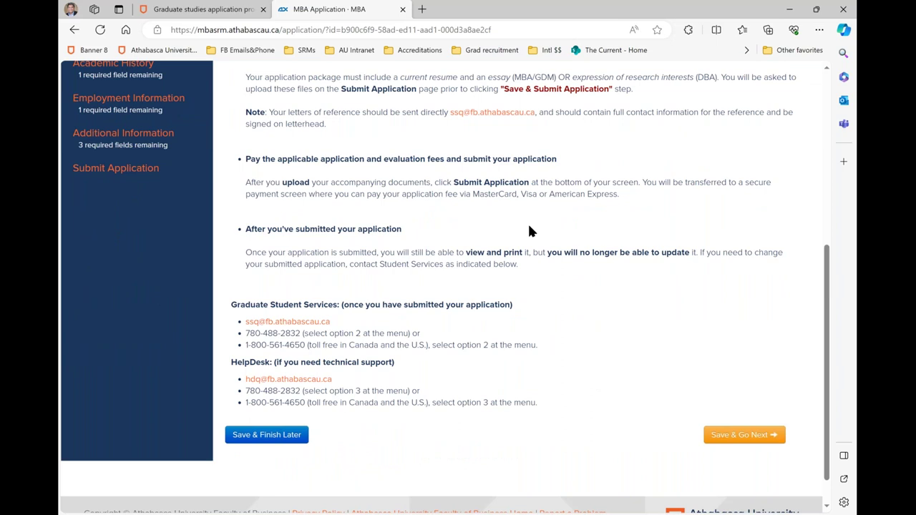
click(750, 434)
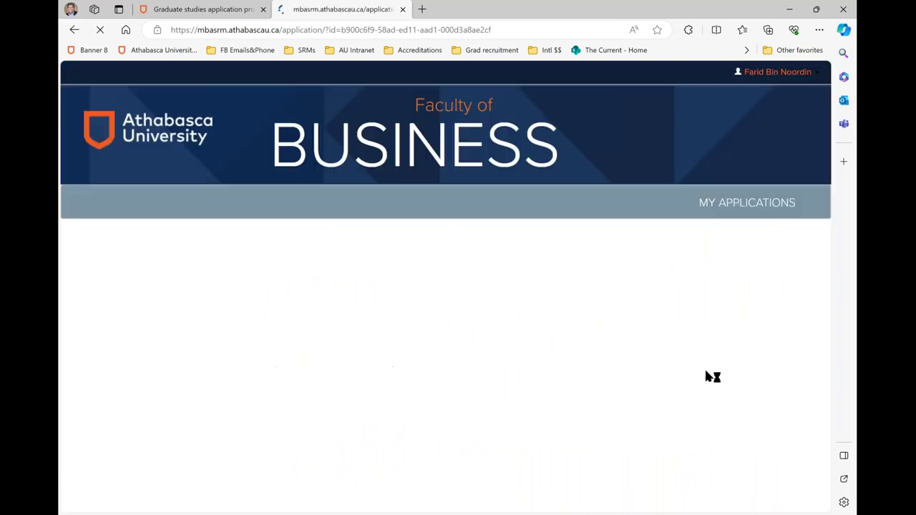
scroll(709, 376, down, 3)
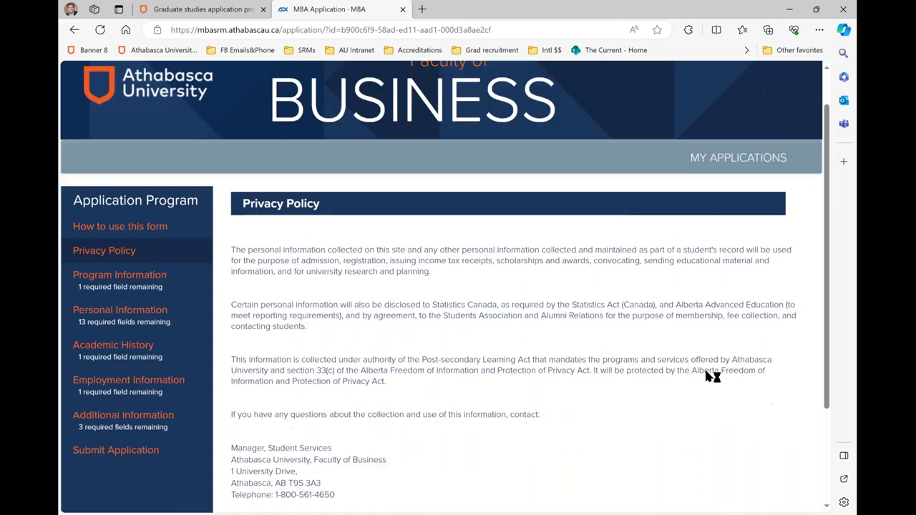
click(727, 398)
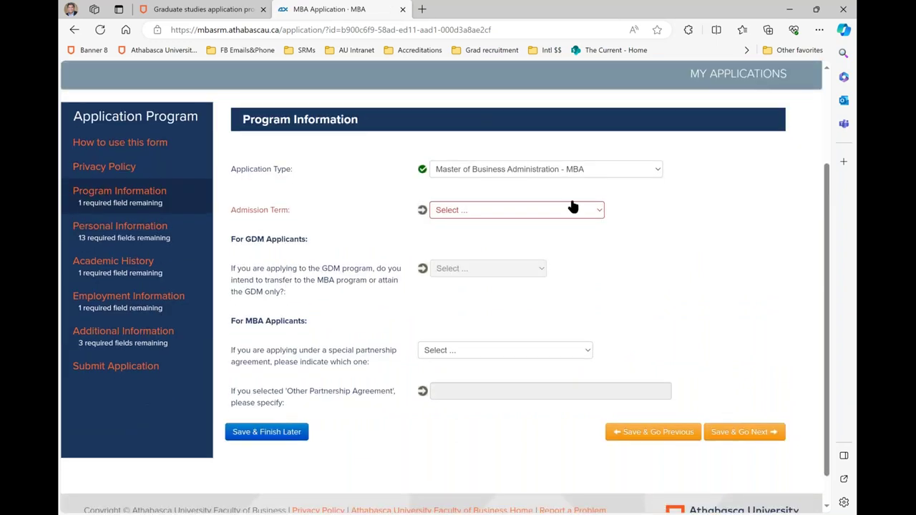
- Keep Master of Business Administration - MBA as the application type and view the admission term options without choosing one
click(605, 178)
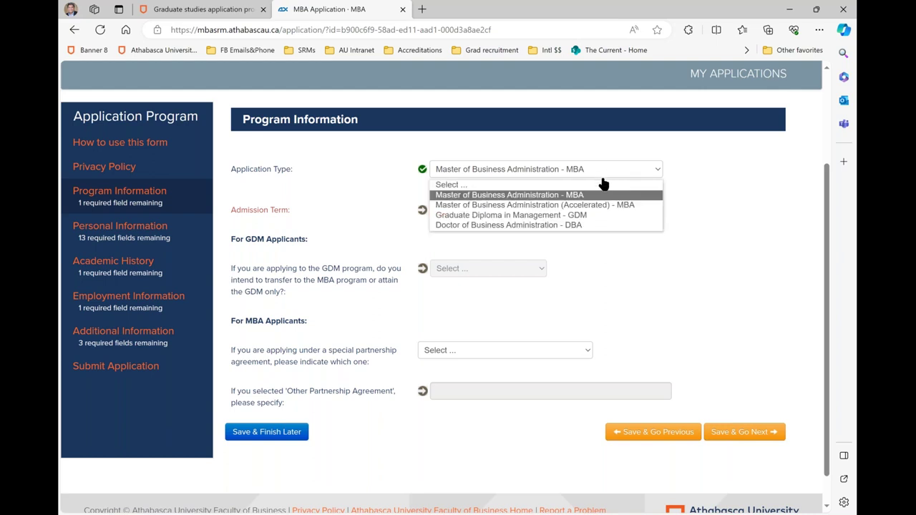
click(600, 196)
click(587, 211)
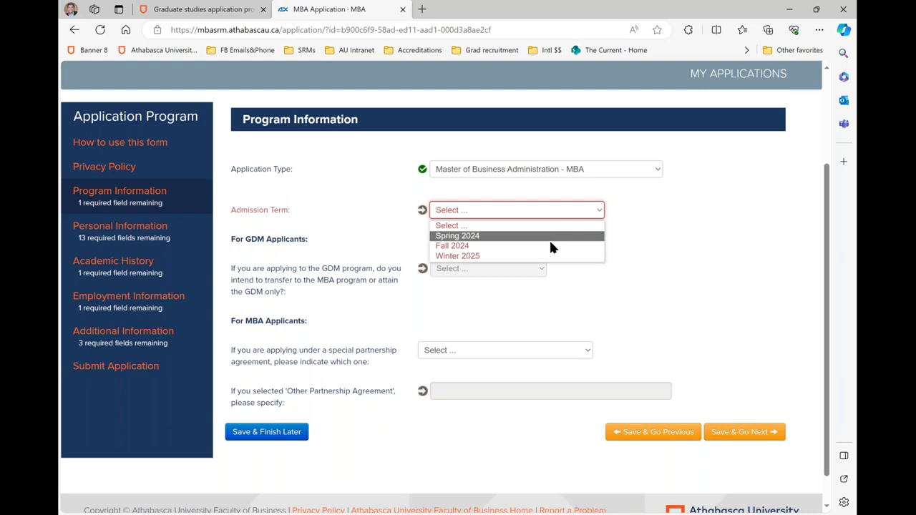
click(678, 215)
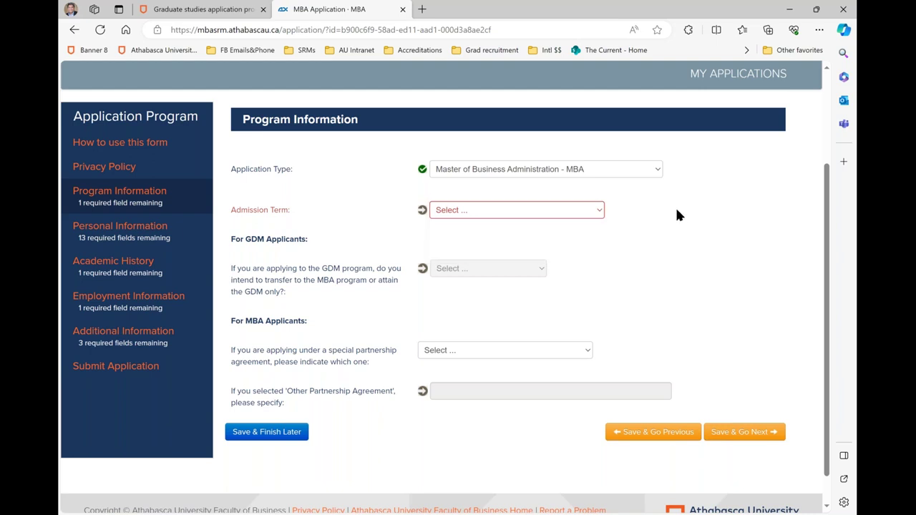
- Set the application type to Graduate Diploma in Management - GDM and view its admission term options without choosing one
click(652, 172)
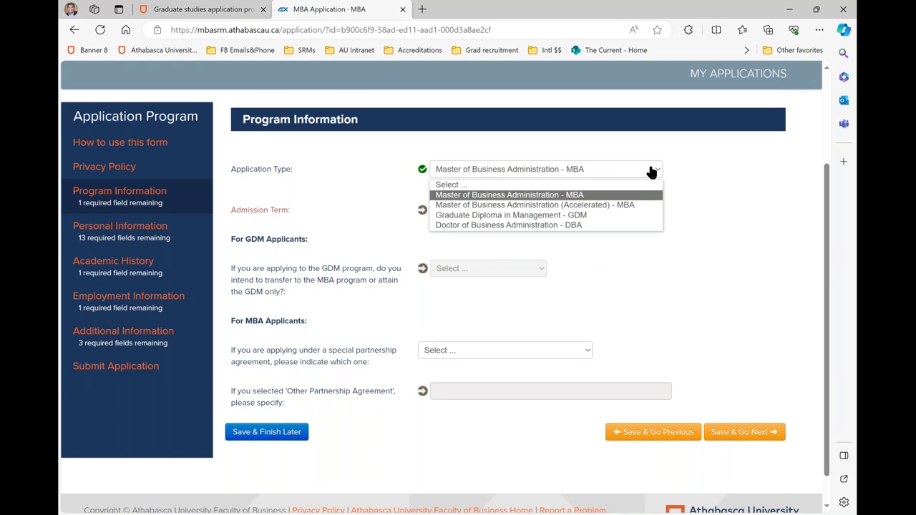
click(634, 224)
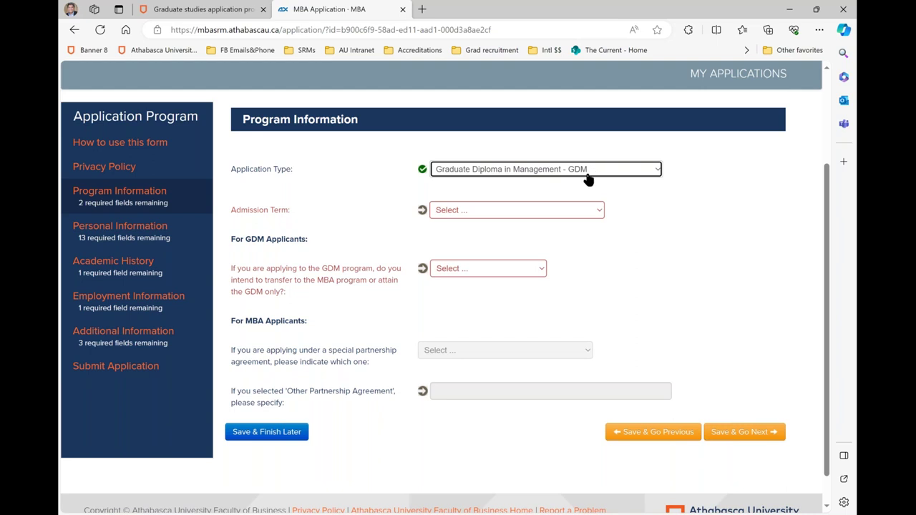
click(498, 212)
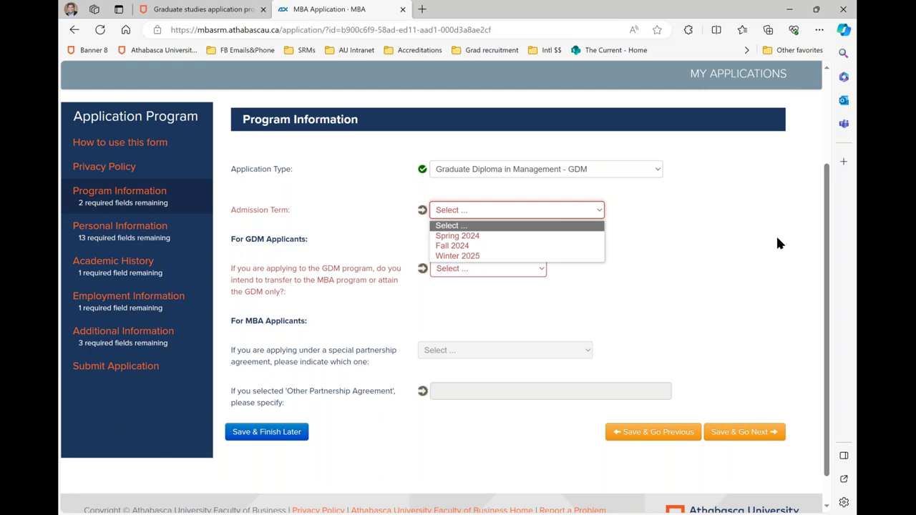
click(709, 239)
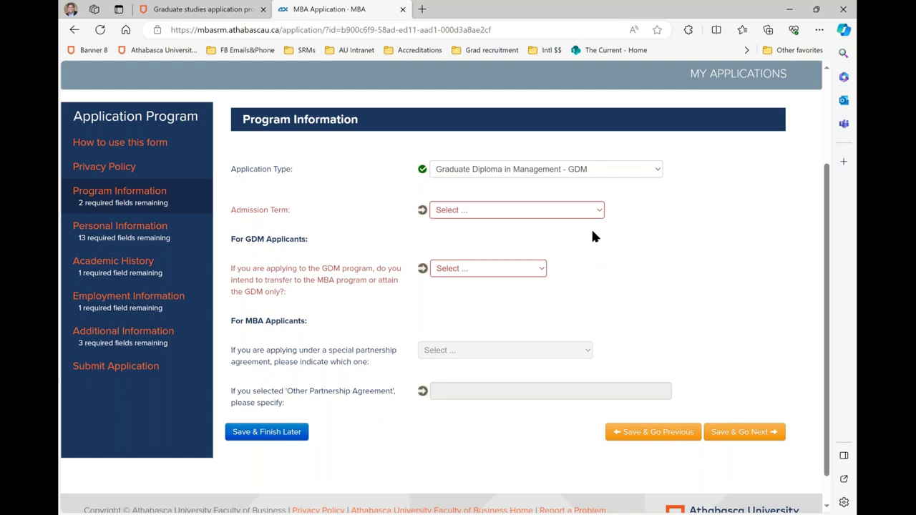
- Try Attain GDM Only for the GDM applicants' transfer question, and set the answer to Transfer to MBA
click(530, 268)
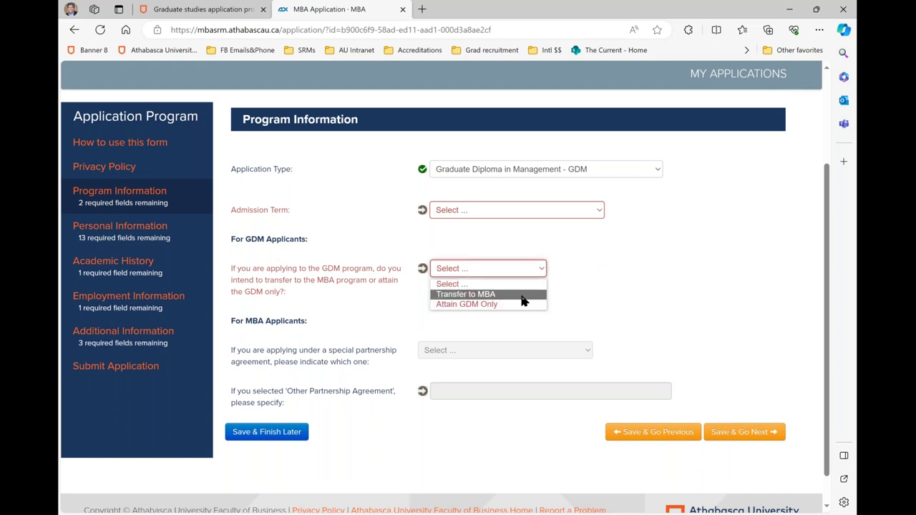
click(524, 306)
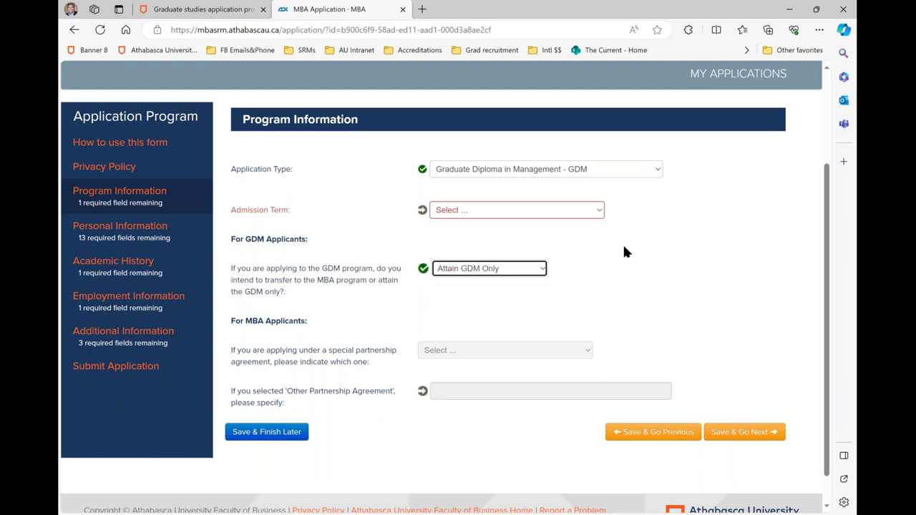
click(539, 270)
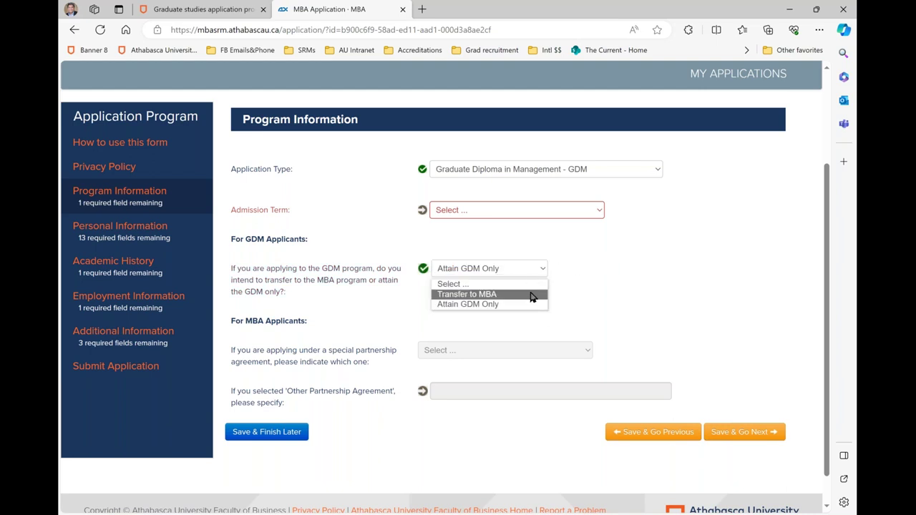
click(532, 295)
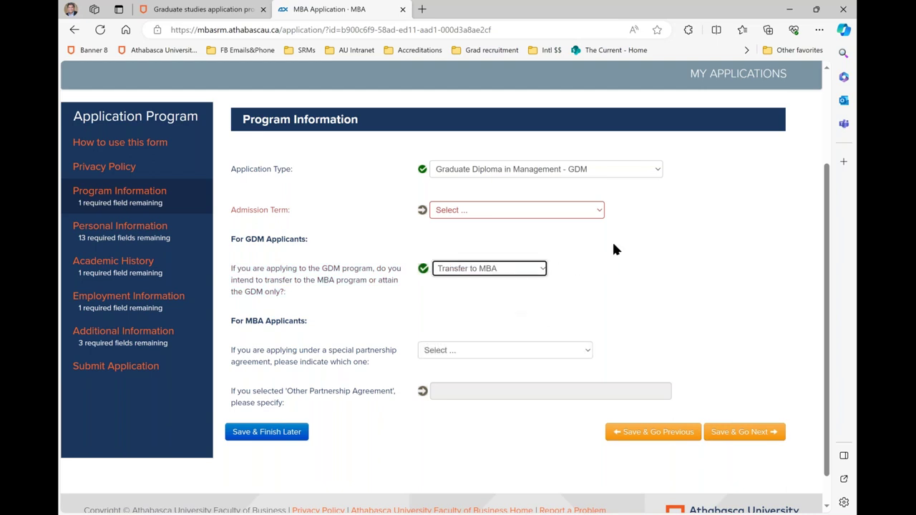
- Set the application type to Master of Business Administration (Accelerated) - MBA
click(501, 220)
click(501, 225)
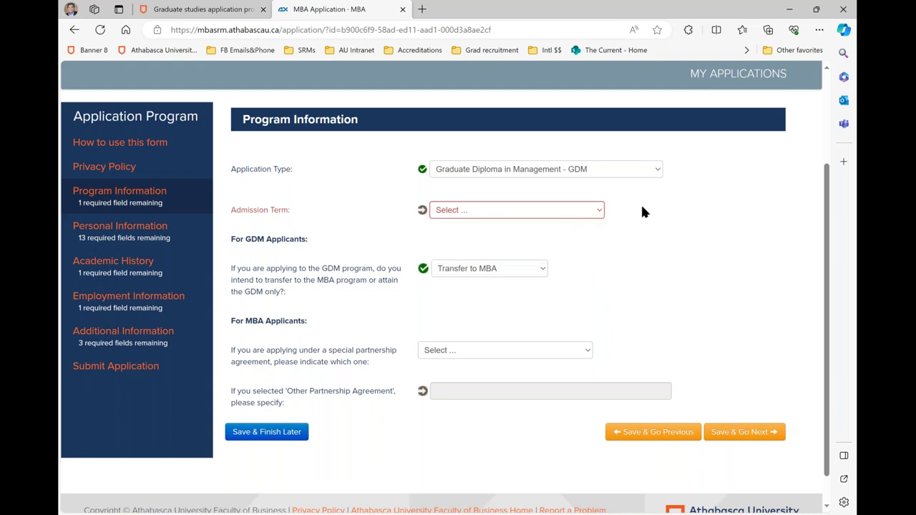
click(608, 169)
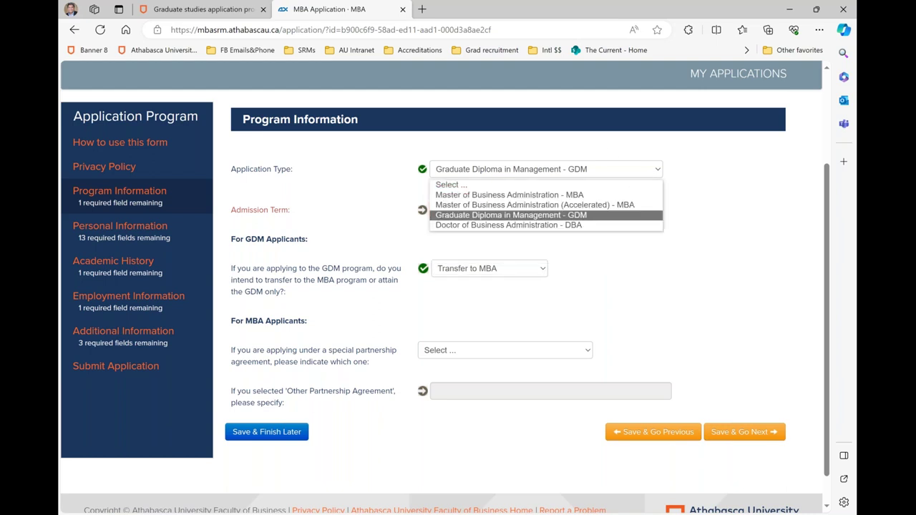
click(603, 206)
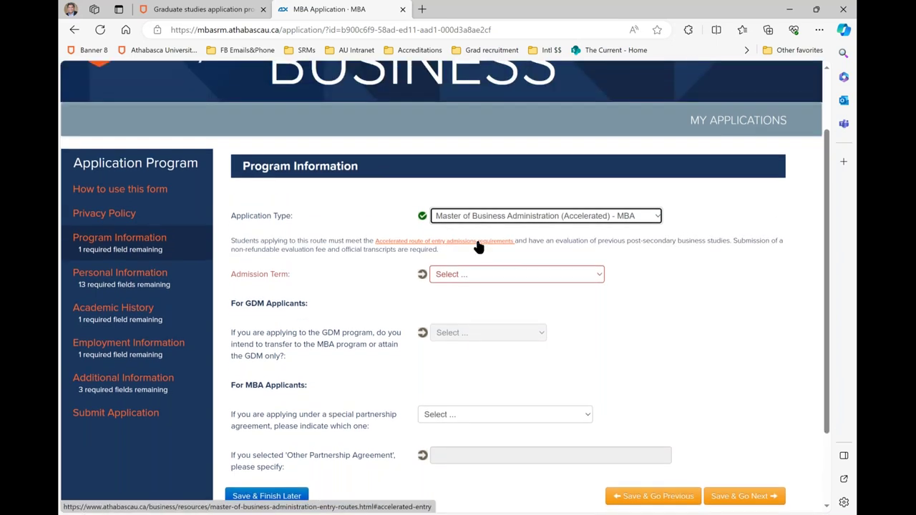
- Open the Accelerated route of entry admissions requirements in a new tab, read its Admissions section, and return to the application form
right_click(477, 244)
click(481, 250)
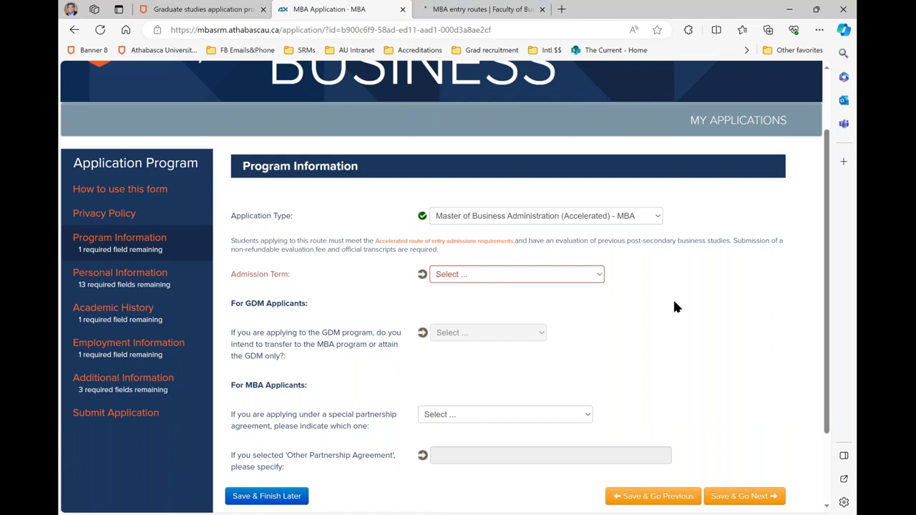
click(513, 10)
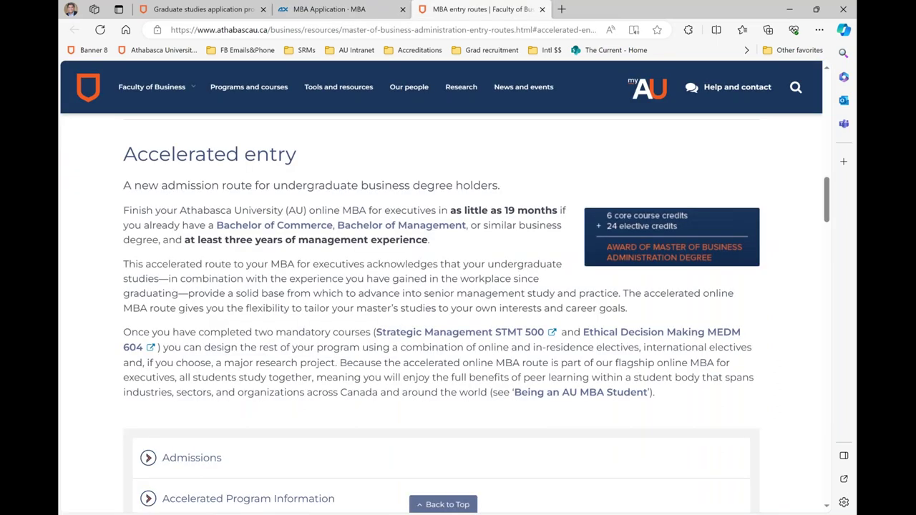
scroll(441, 327, down, 2)
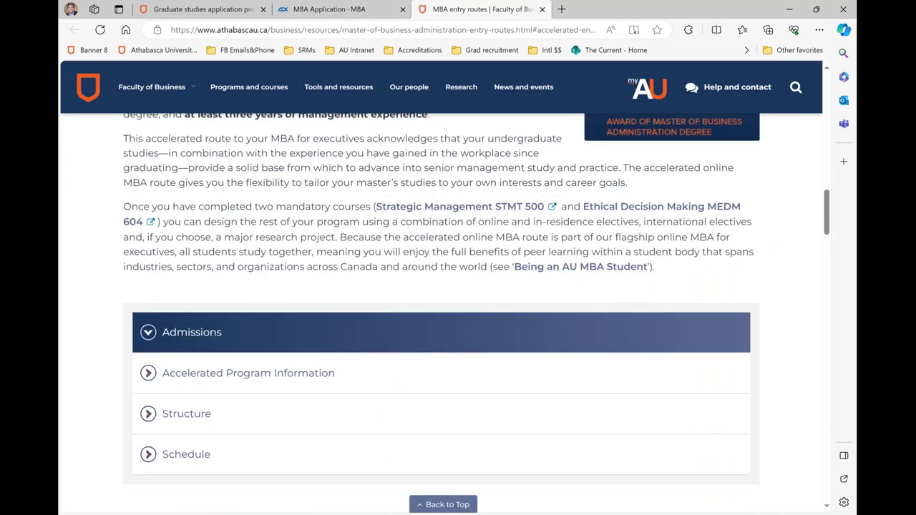
click(415, 332)
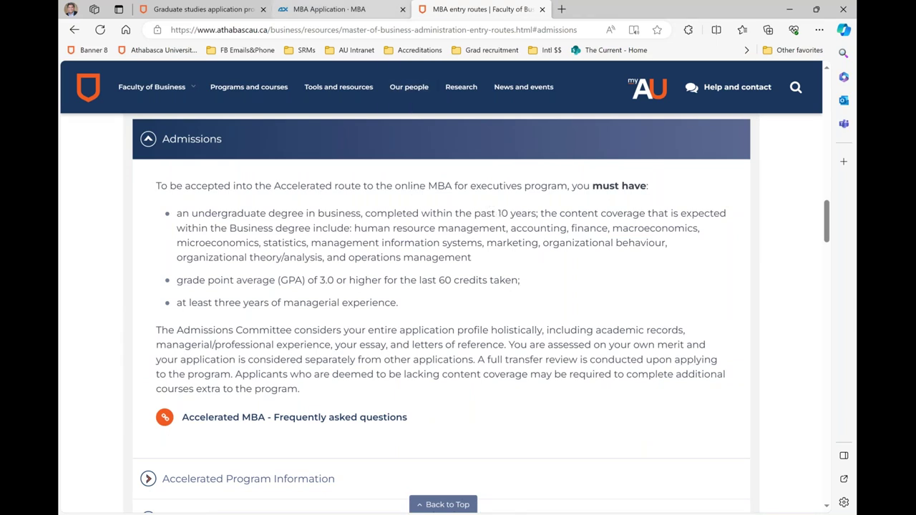
click(330, 9)
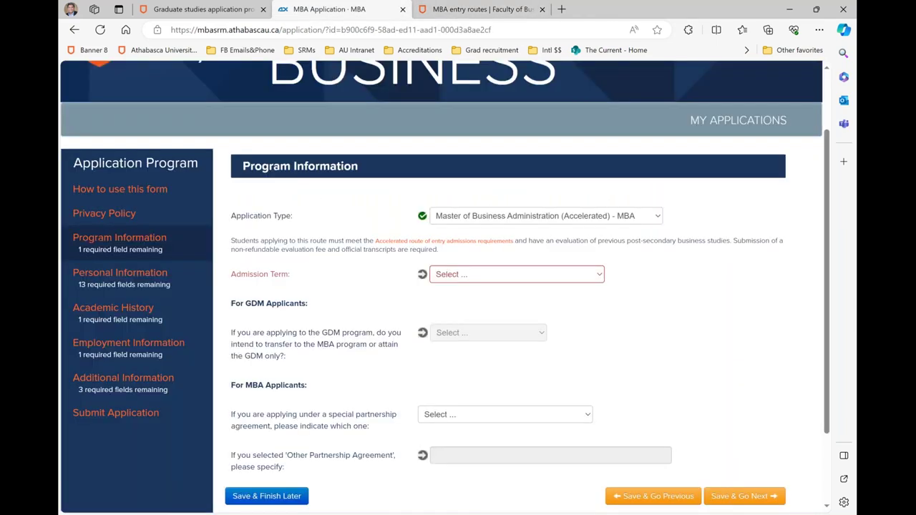
- Switch to the PowerPoint slide show and advance from MBA Application Process to the Online application form slide
key(alt+Tab)
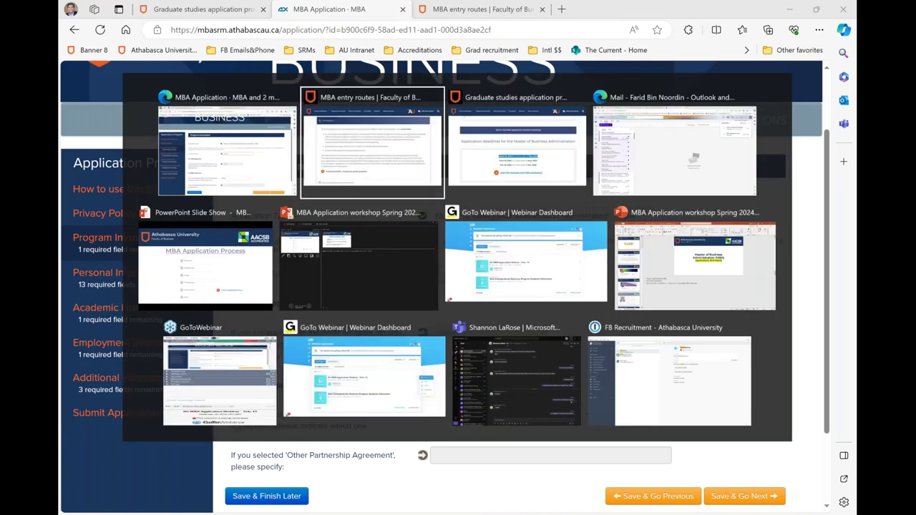
key(alt+Tab)
key(alt+Tab)
key(alt+Tab)
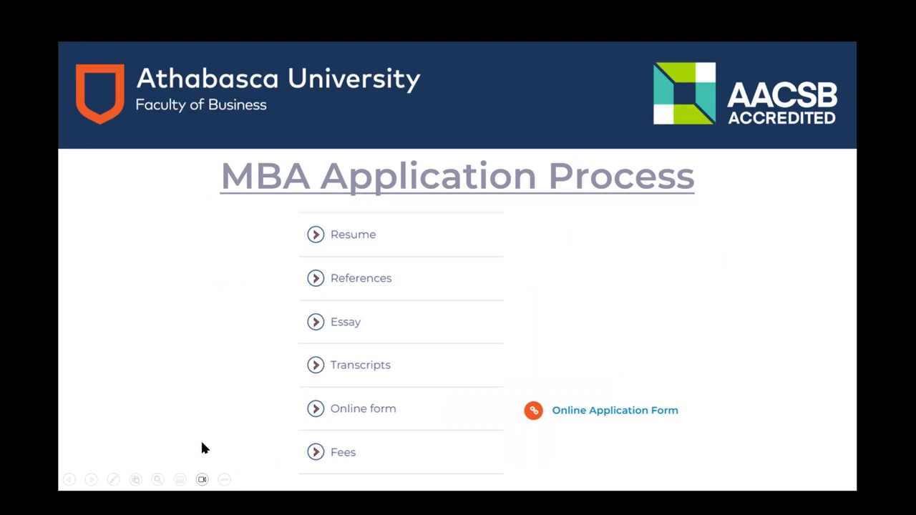
click(194, 425)
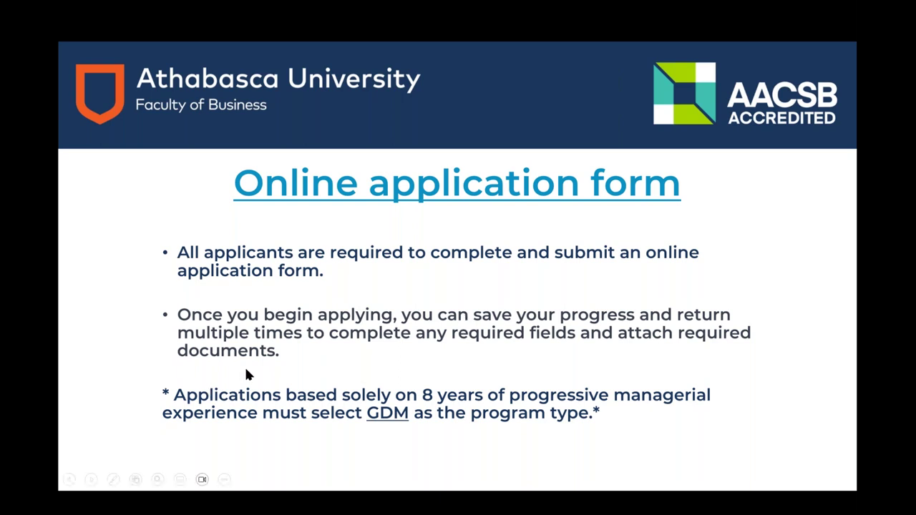
- Back in the browser's application form, set the application type to Graduate Diploma in Management - GDM and view the admission terms without choosing one
key(alt+Tab)
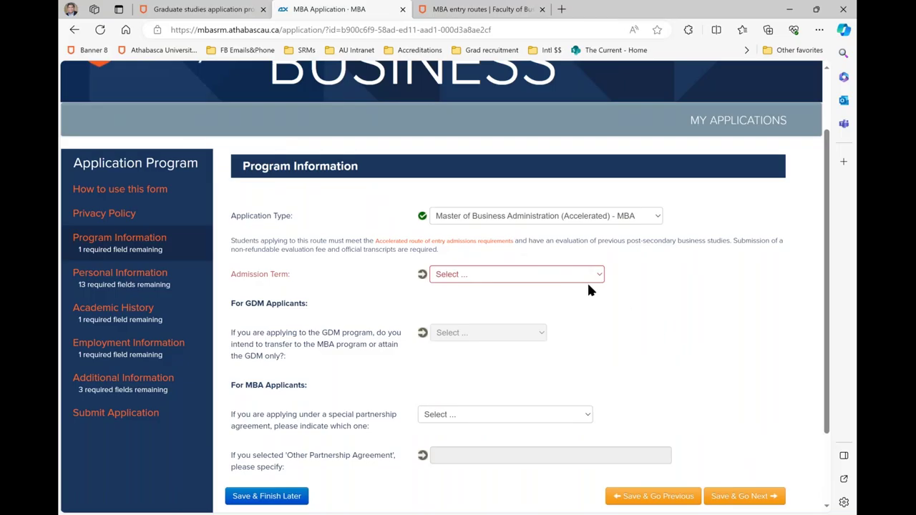
click(661, 221)
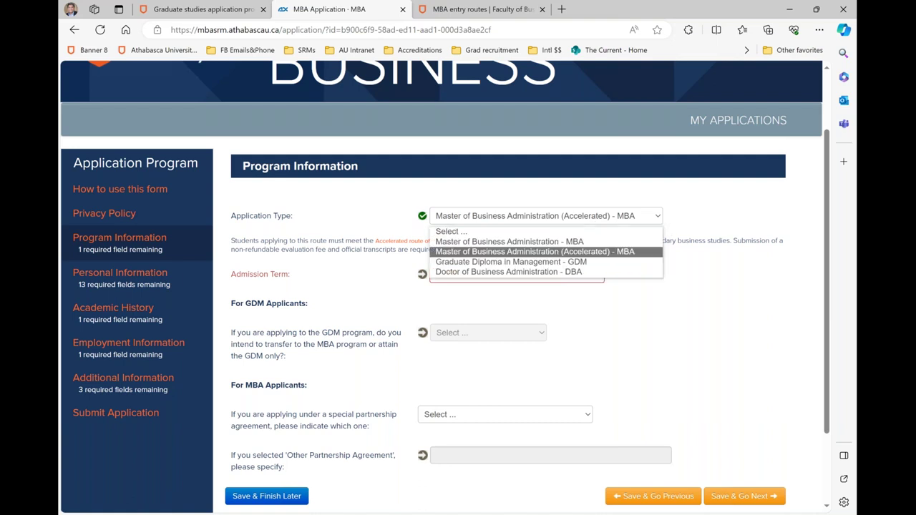
click(633, 258)
click(597, 276)
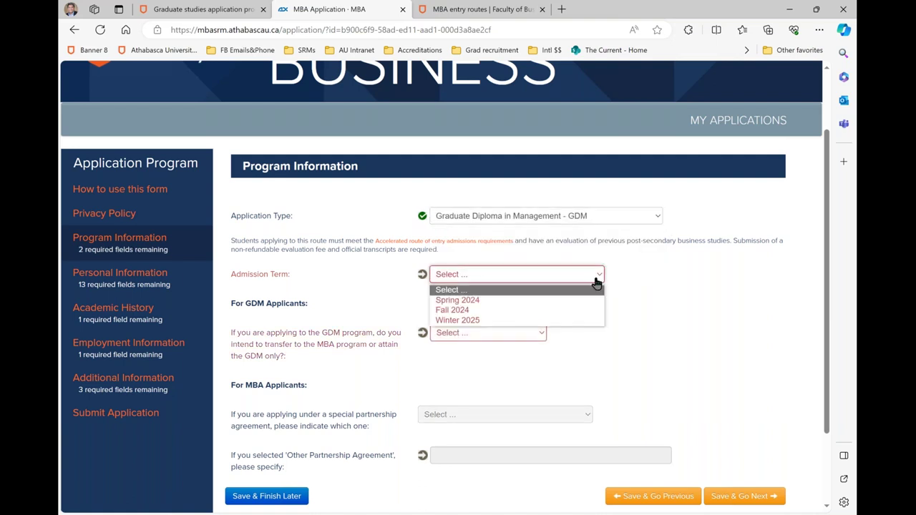
scroll(591, 312, down, 1)
click(579, 313)
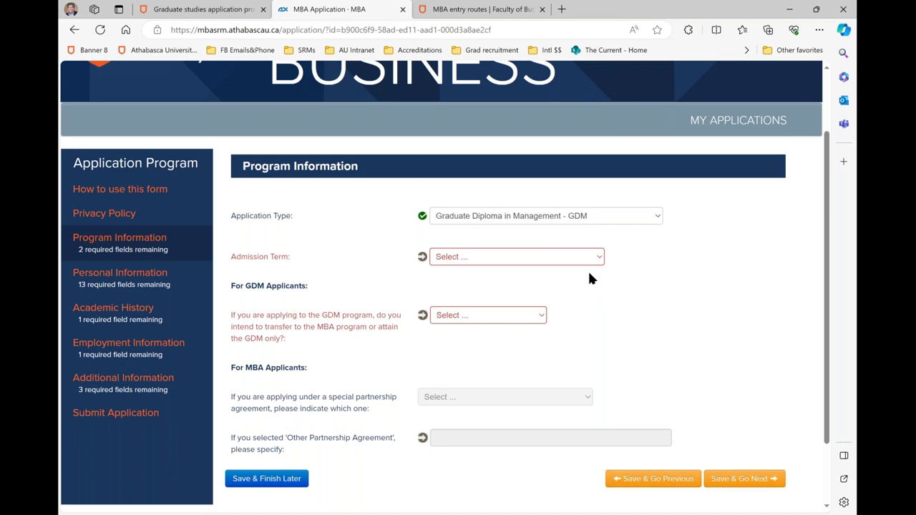
- Review the application type options and the GDM applicants' transfer options without changing either field
click(605, 219)
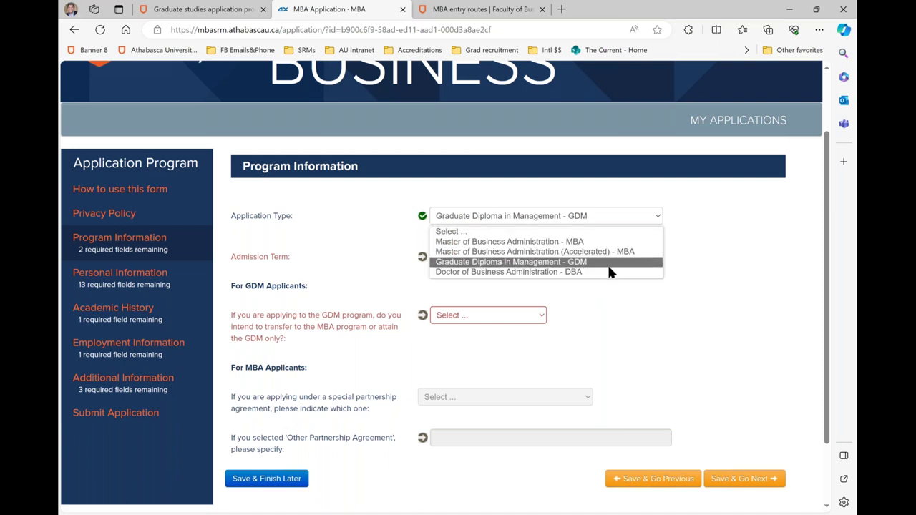
click(610, 296)
click(521, 323)
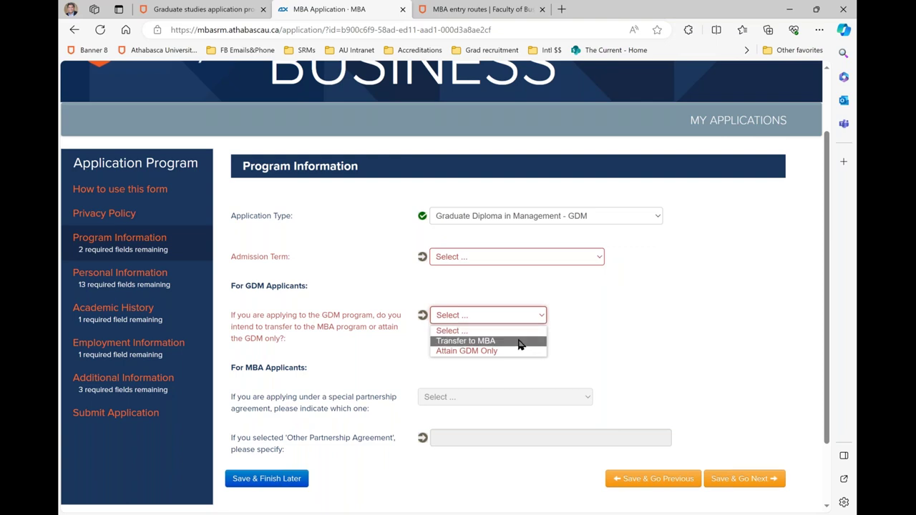
key(Escape)
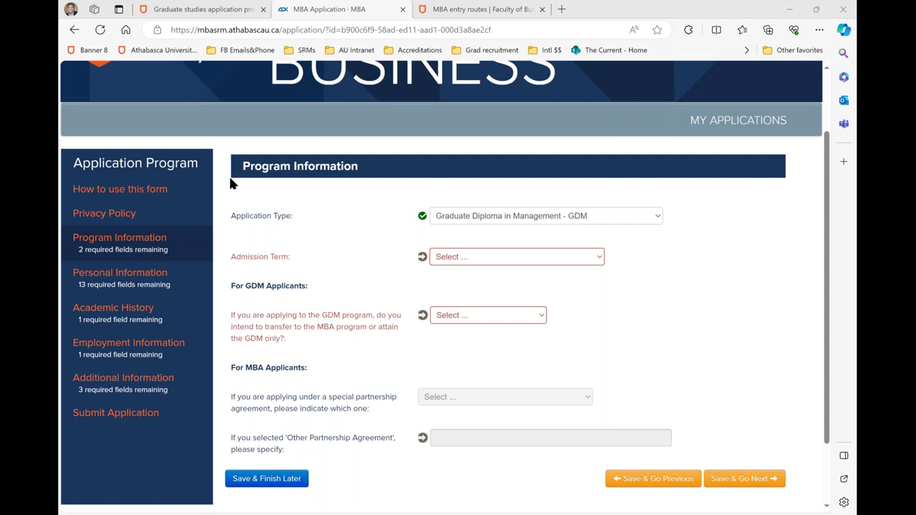
- Switch to the PowerPoint slide show and advance to the slide on when to select MBA or GDM
key(alt+Tab)
key(Tab)
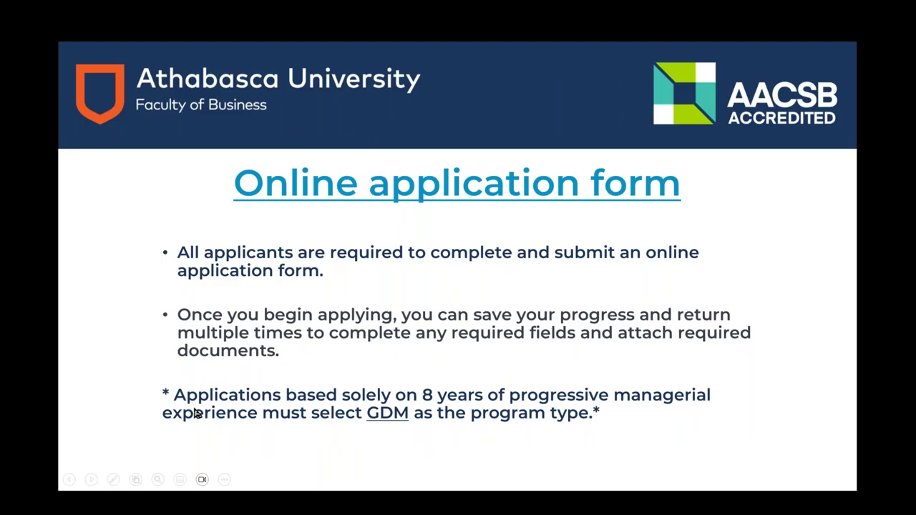
key(Right)
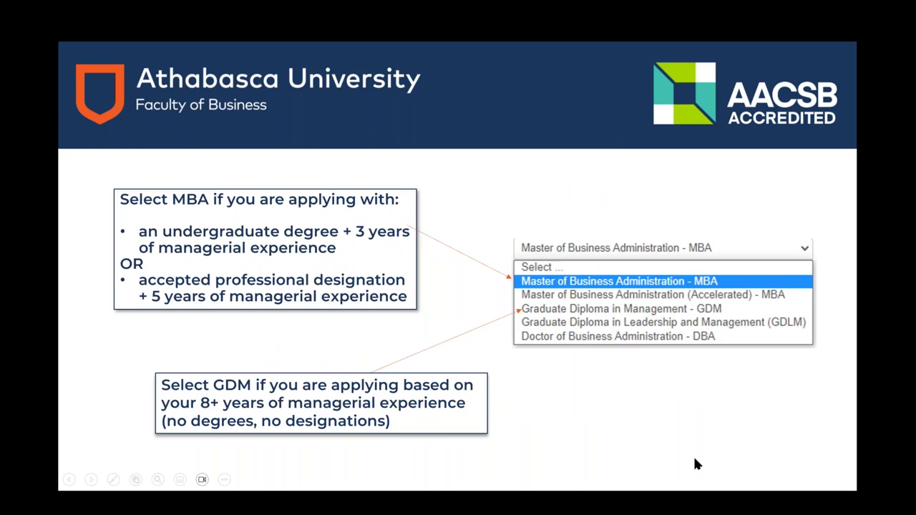